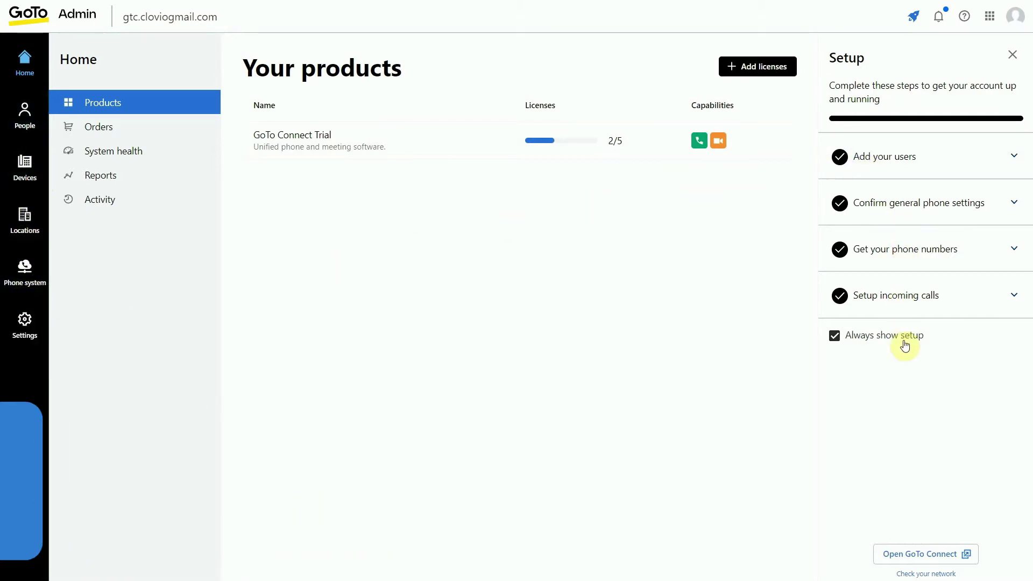
Start the Add user wizard from the users list with GoTo Connect Trial selected.
click(877, 173)
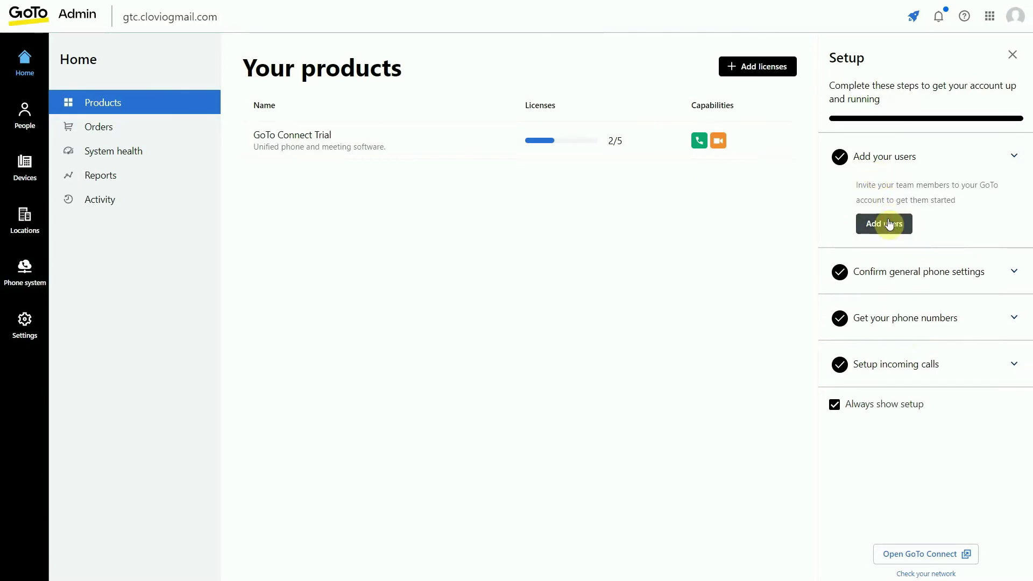
click(888, 223)
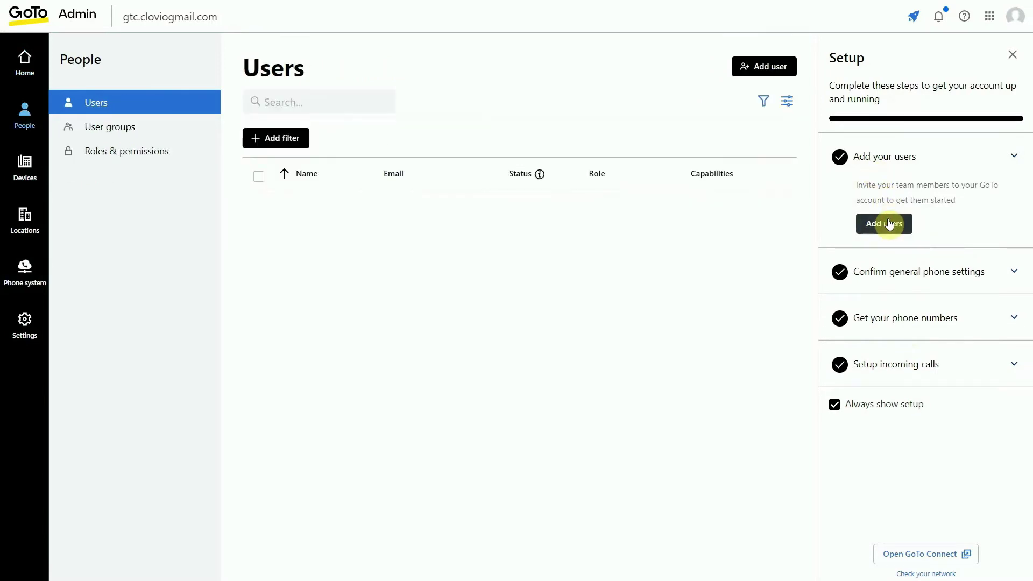
click(755, 73)
click(170, 195)
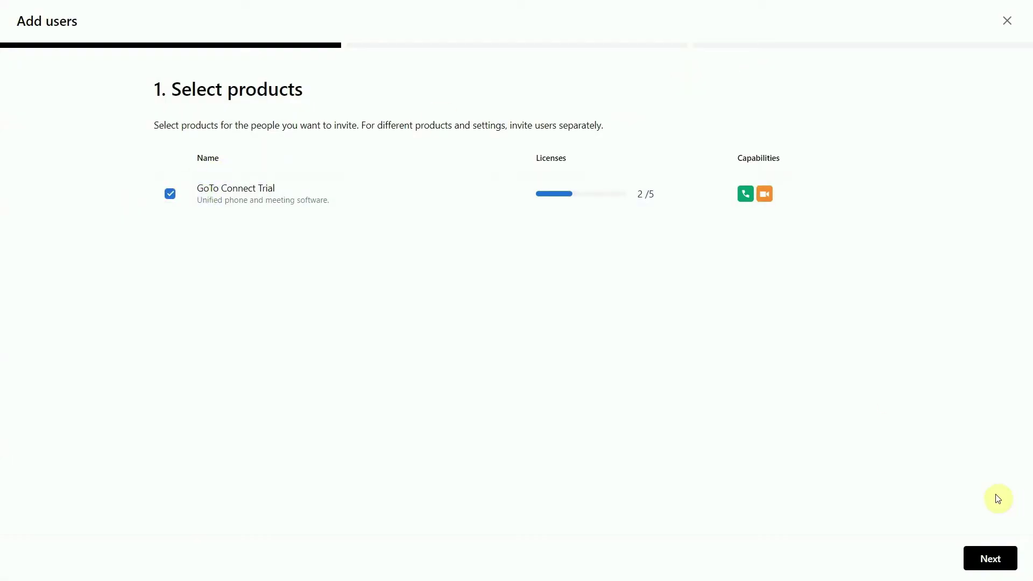
click(336, 169)
text(Examp)
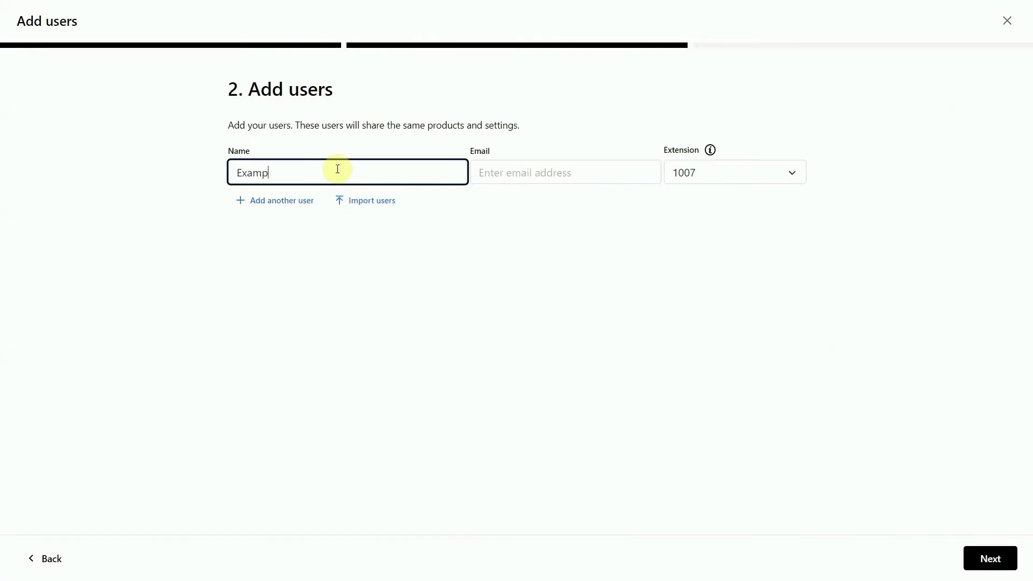
Enter a user name, open and cancel the CSV import, then return to product selection.
text(le)
key(Tab)
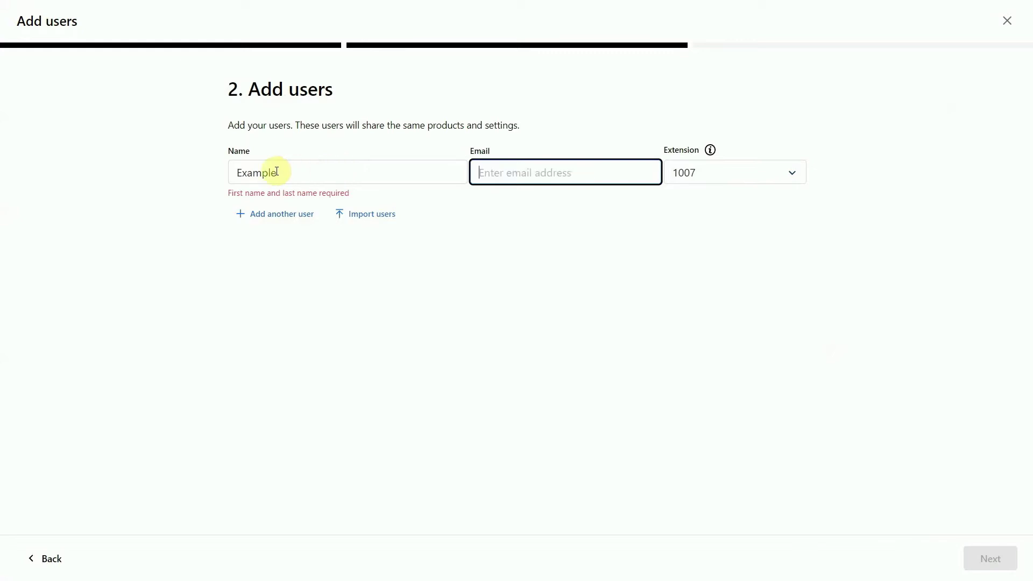
click(373, 214)
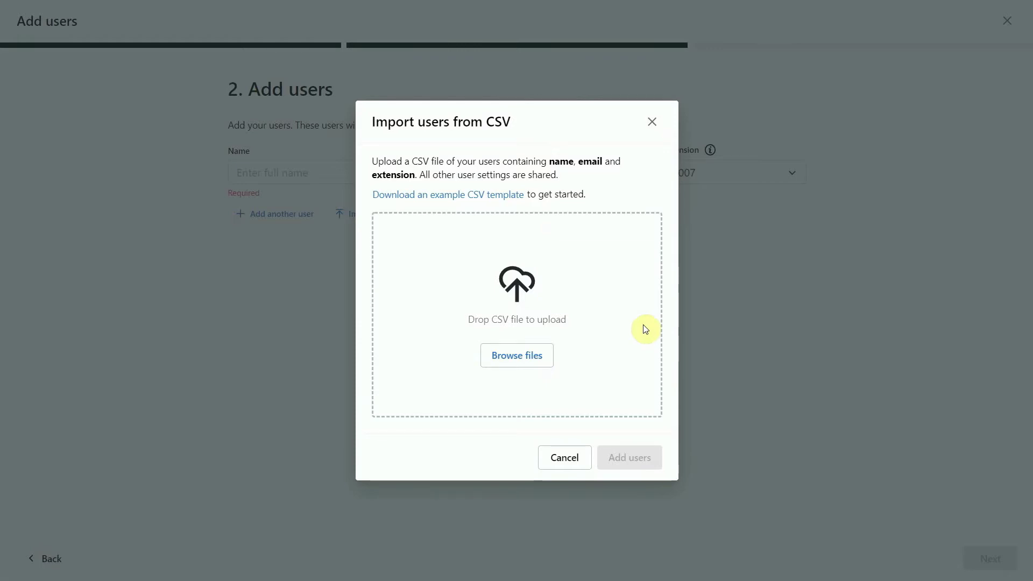
click(564, 461)
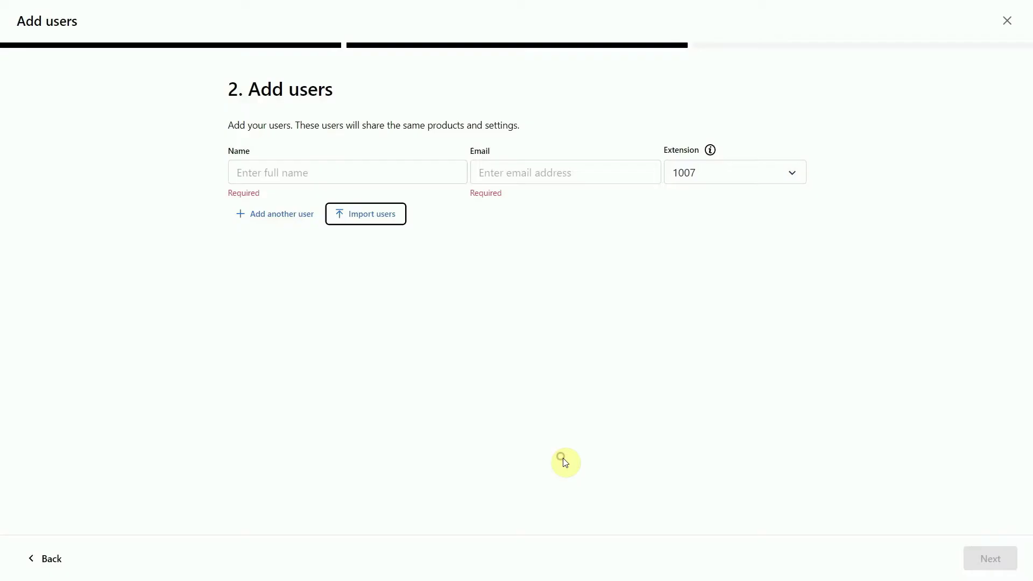
click(45, 569)
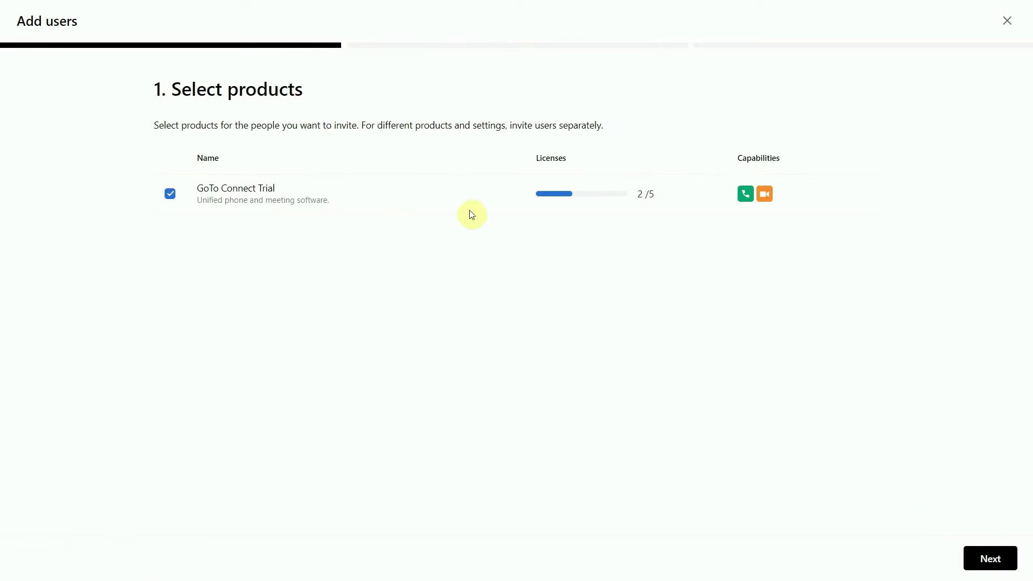
Close the wizard and scroll through the Best Reviews user's call routing, dialing and emergency settings.
click(1004, 22)
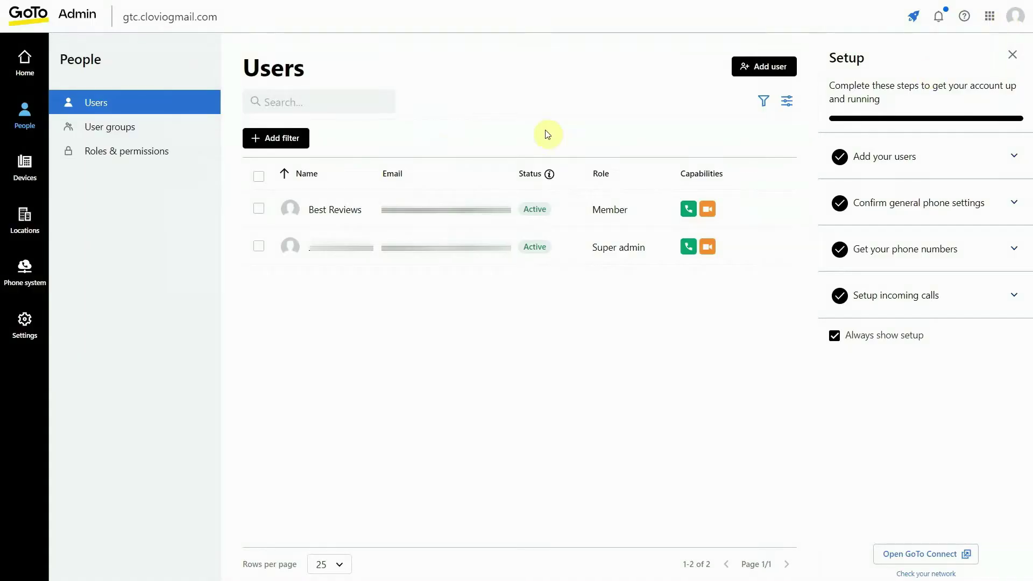
click(364, 218)
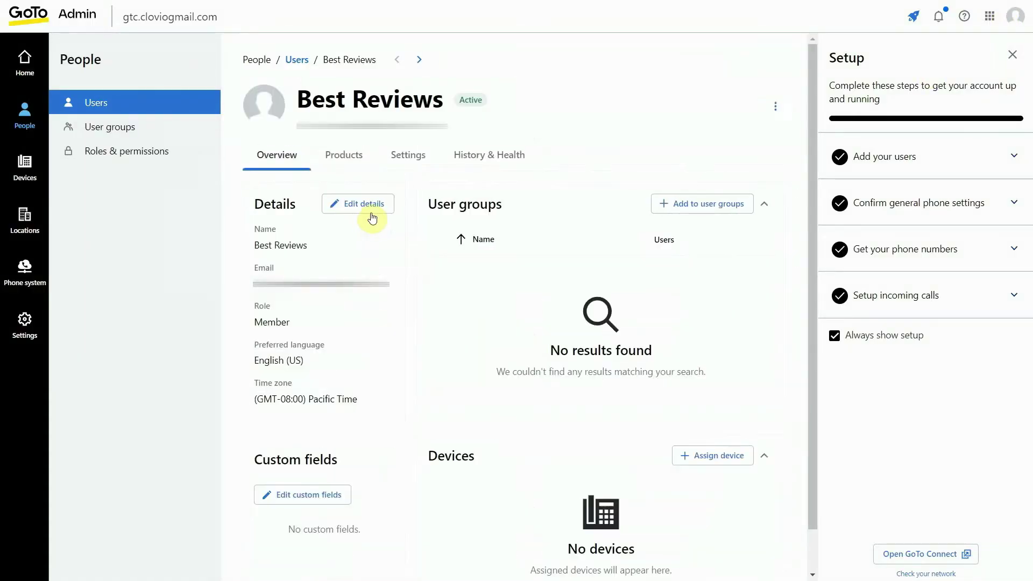
click(410, 159)
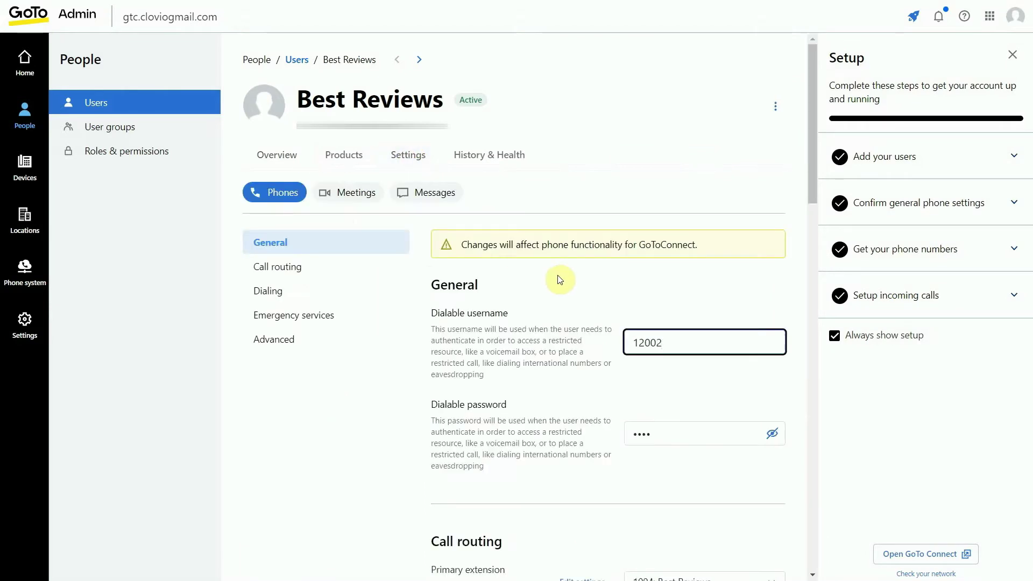
scroll(595, 484, down, 6)
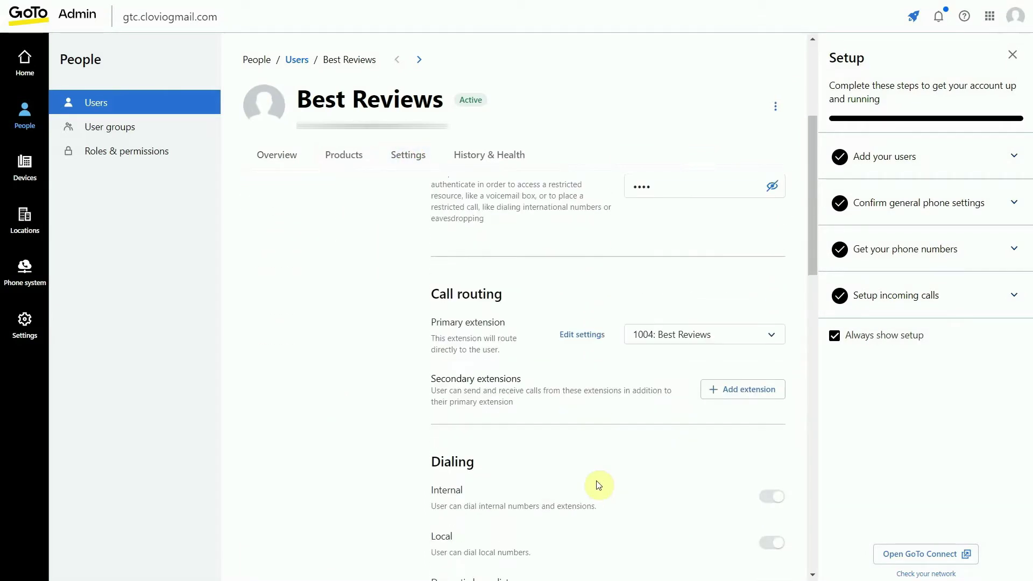
scroll(597, 484, down, 10)
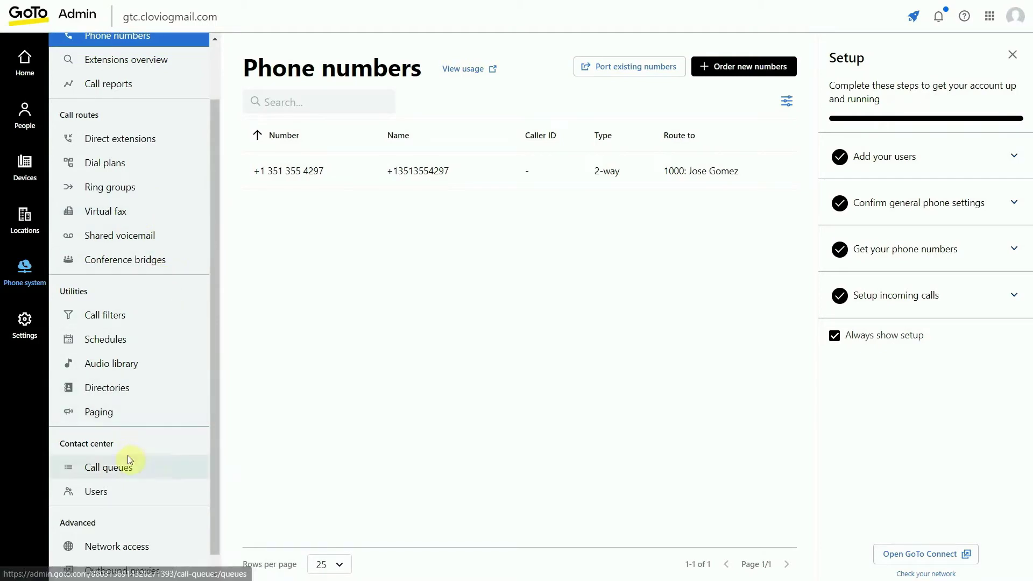
Review the 1005 Call Queue's Settings tab, checking ring strategy options without changing them.
click(127, 472)
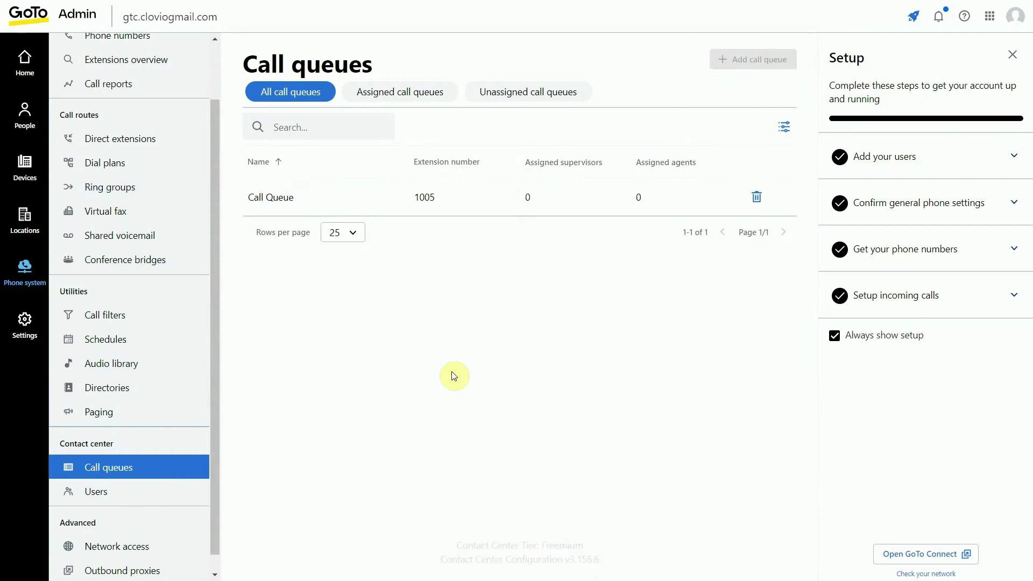
click(496, 199)
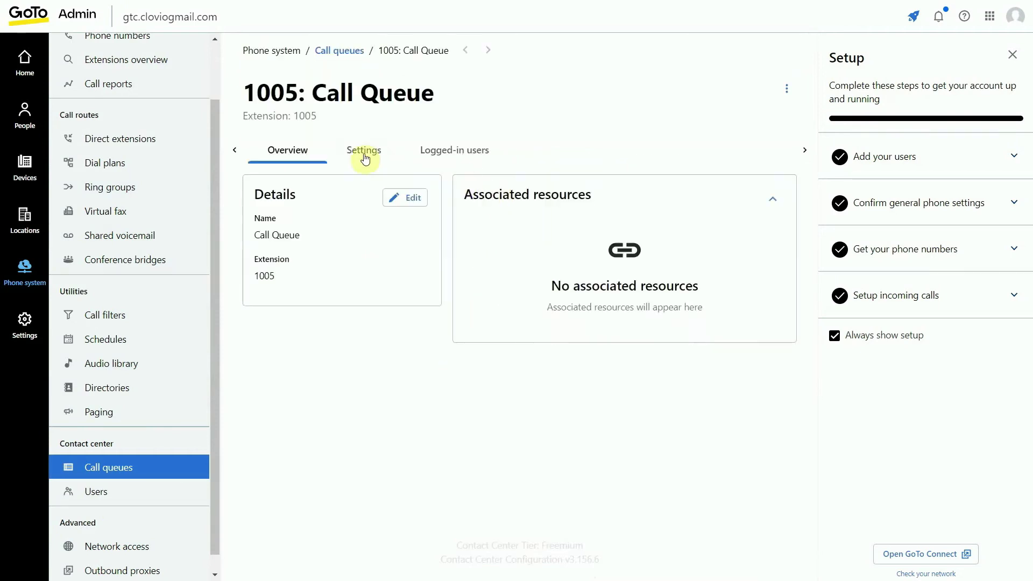
click(364, 156)
scroll(550, 255, down, 3)
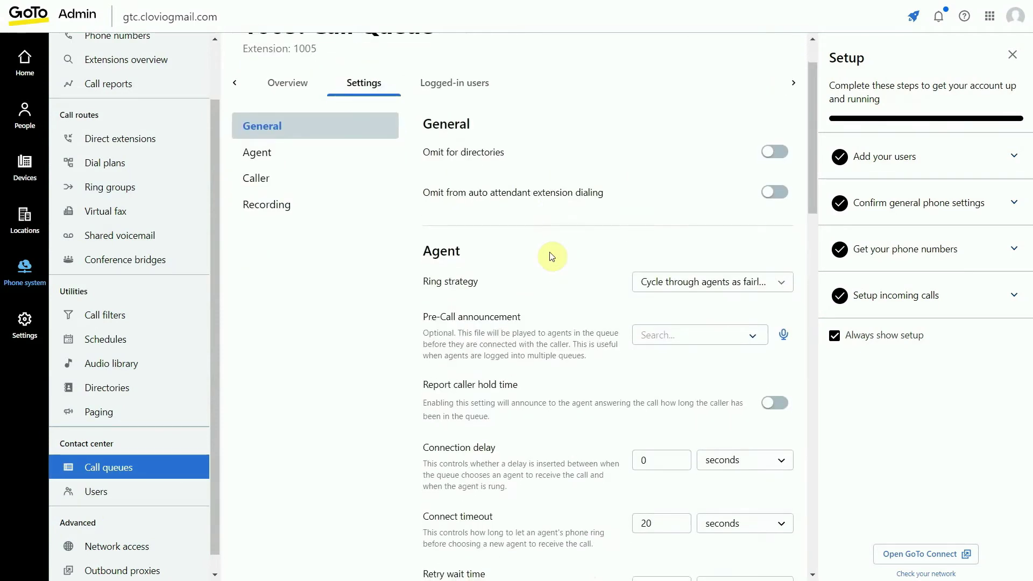
click(665, 218)
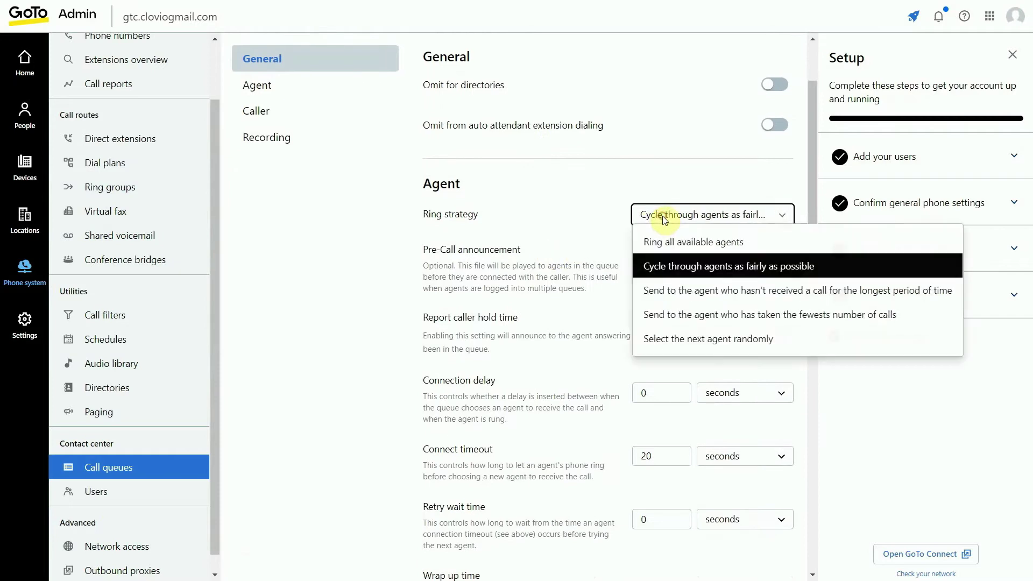
click(591, 246)
scroll(590, 247, down, 5)
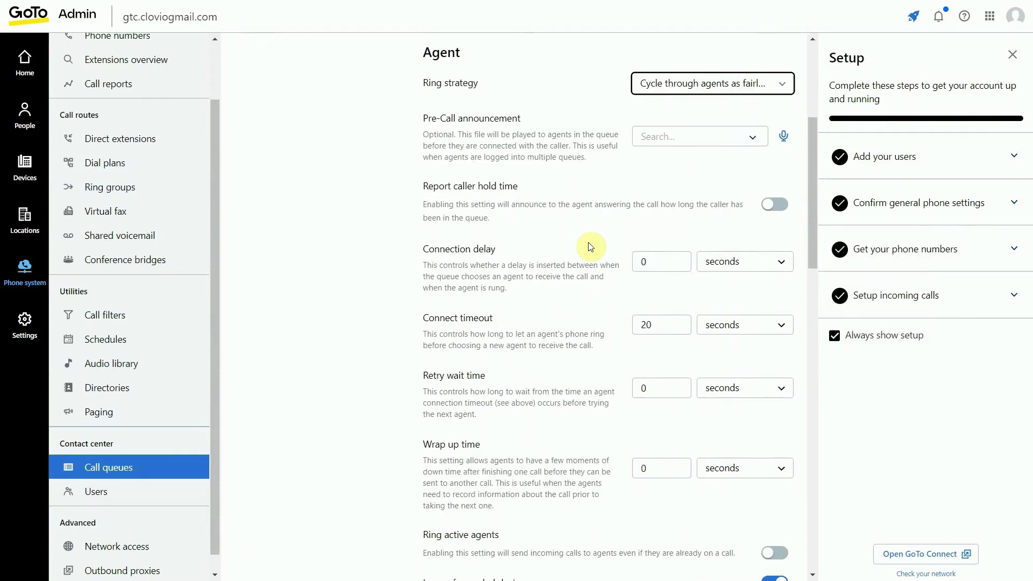
scroll(590, 247, down, 5)
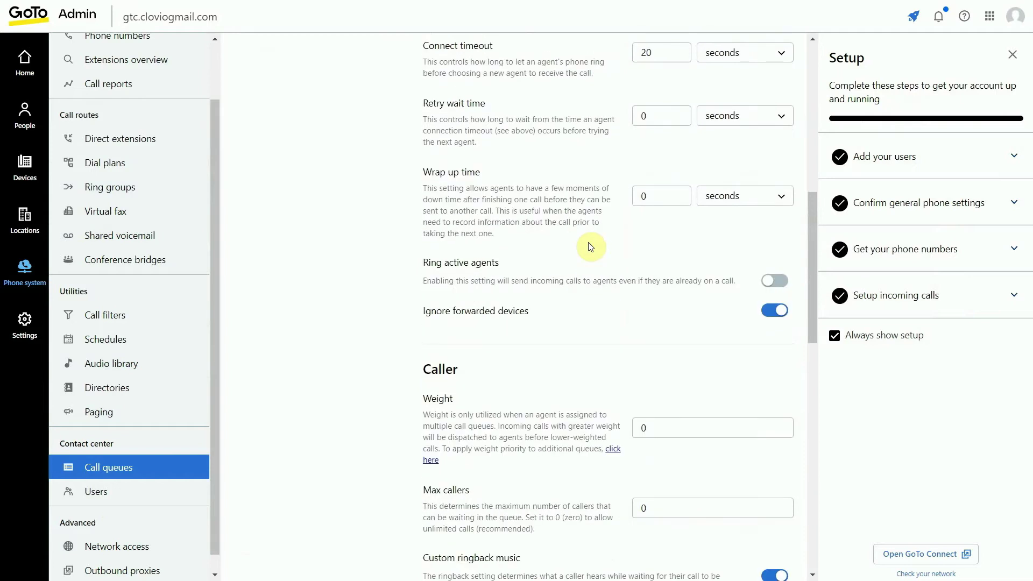
scroll(591, 247, down, 6)
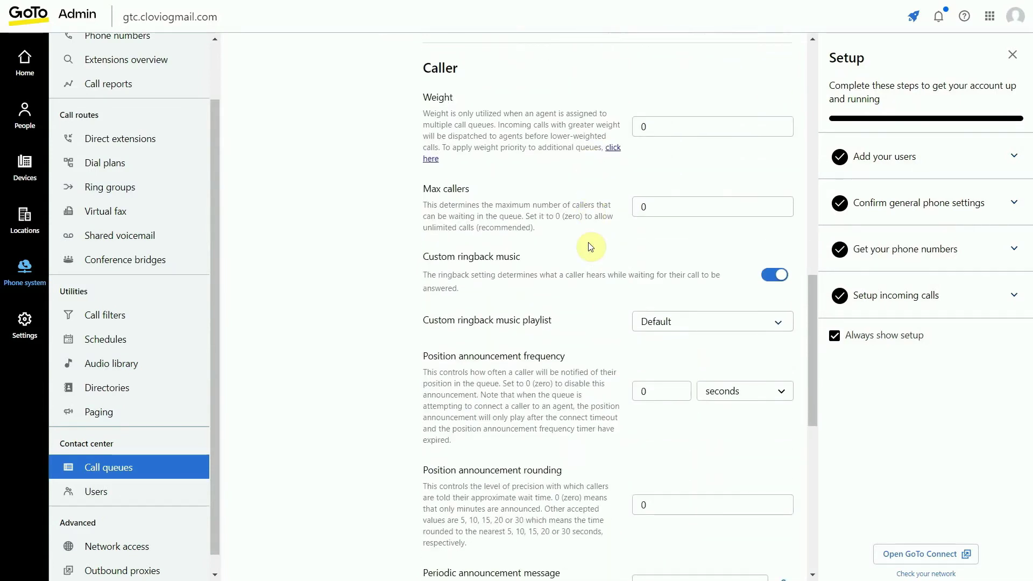
scroll(590, 247, down, 7)
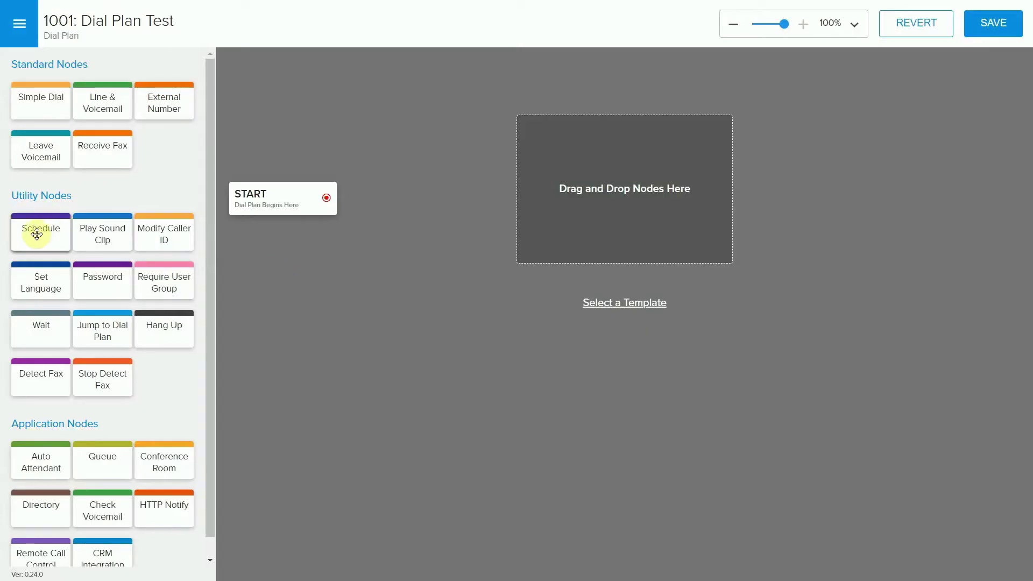
Add a Schedule node and a Spanish - Español (España) Set Language node linked from START.
drag(41, 231, 407, 193)
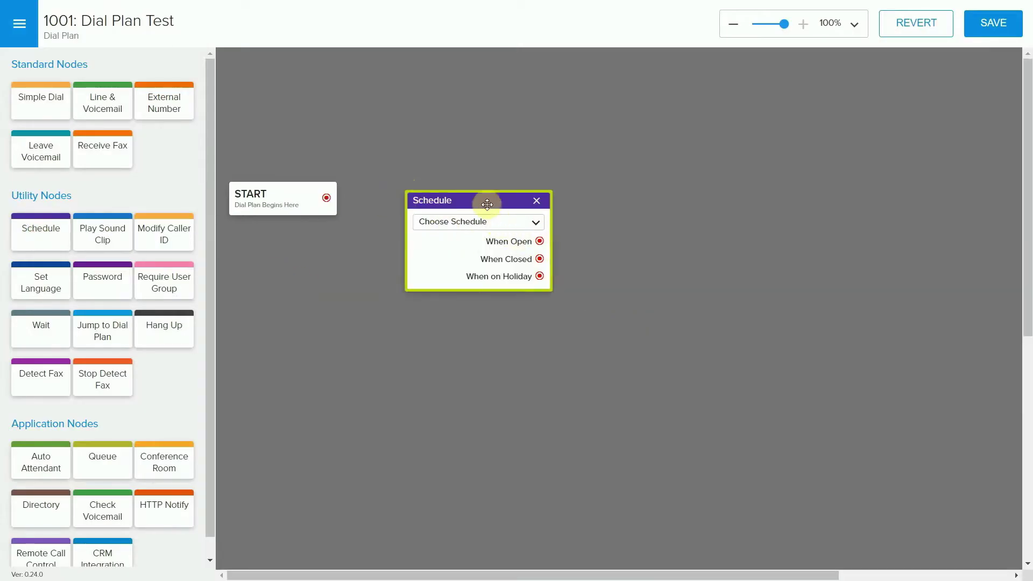
drag(501, 200, 331, 70)
mouse_move(41, 280)
mouse_down()
mouse_move(415, 219)
mouse_move(527, 225)
mouse_up()
click(527, 225)
click(498, 392)
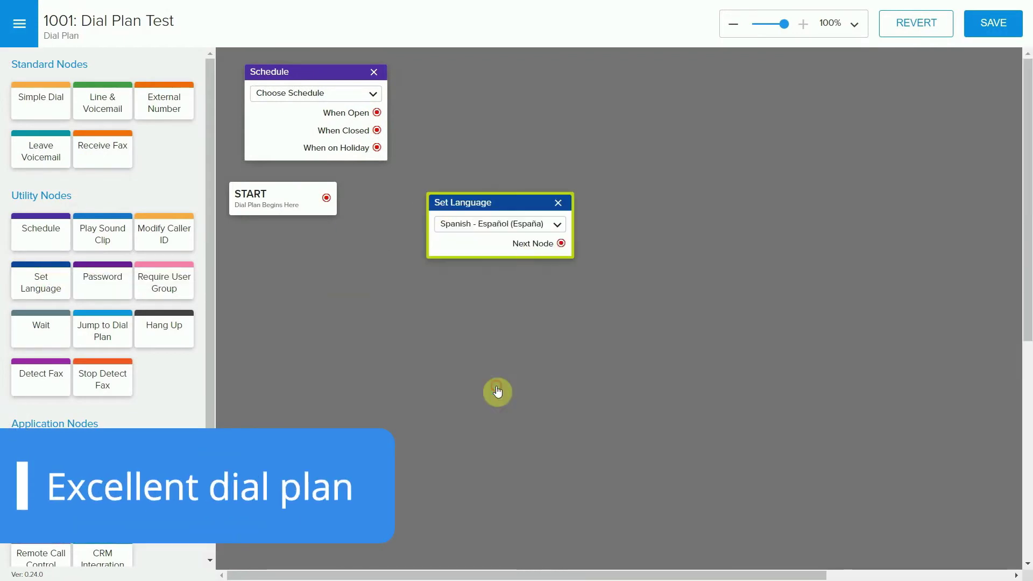
drag(427, 232, 430, 233)
drag(487, 206, 500, 180)
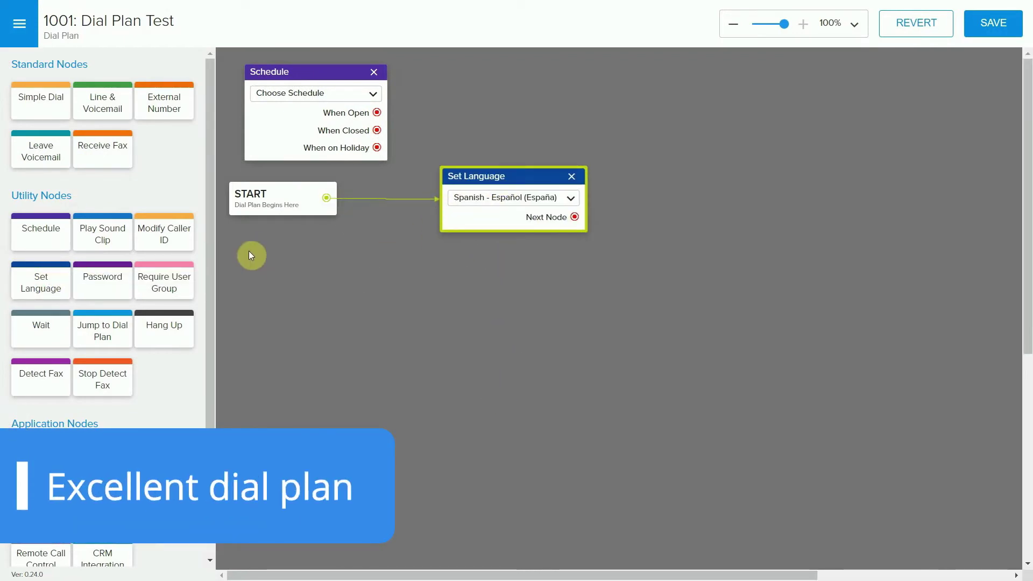
Add a Wait node and an Auto Attendant node with one new option.
drag(43, 333, 668, 206)
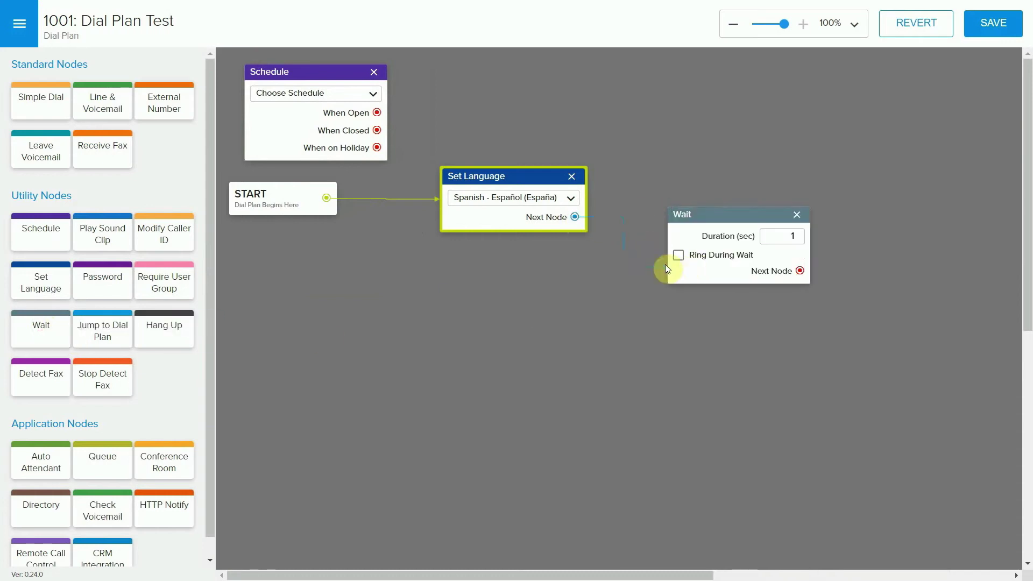
scroll(92, 433, down, 1)
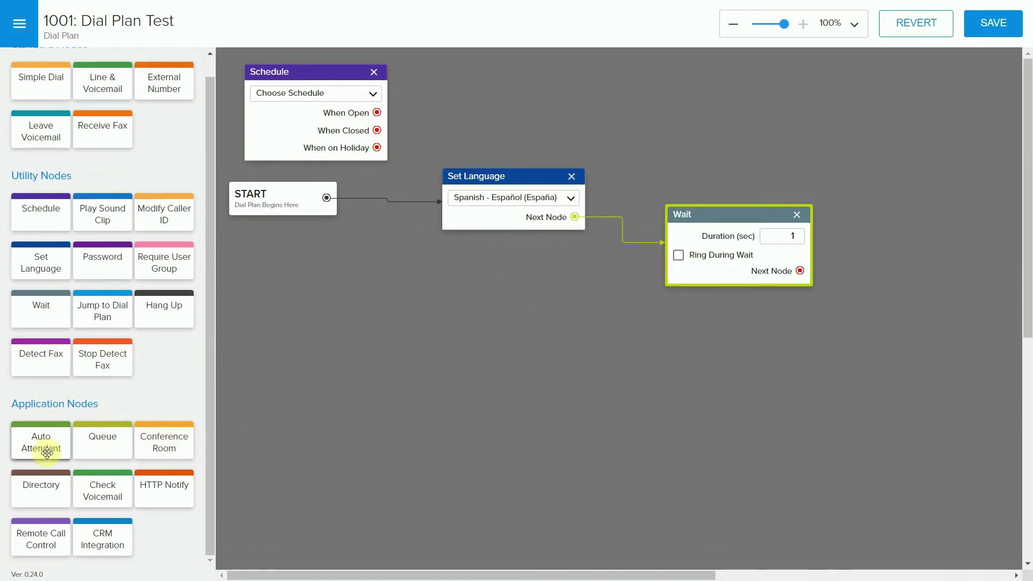
mouse_move(47, 454)
mouse_down()
mouse_move(807, 350)
mouse_move(829, 303)
mouse_up()
click(813, 420)
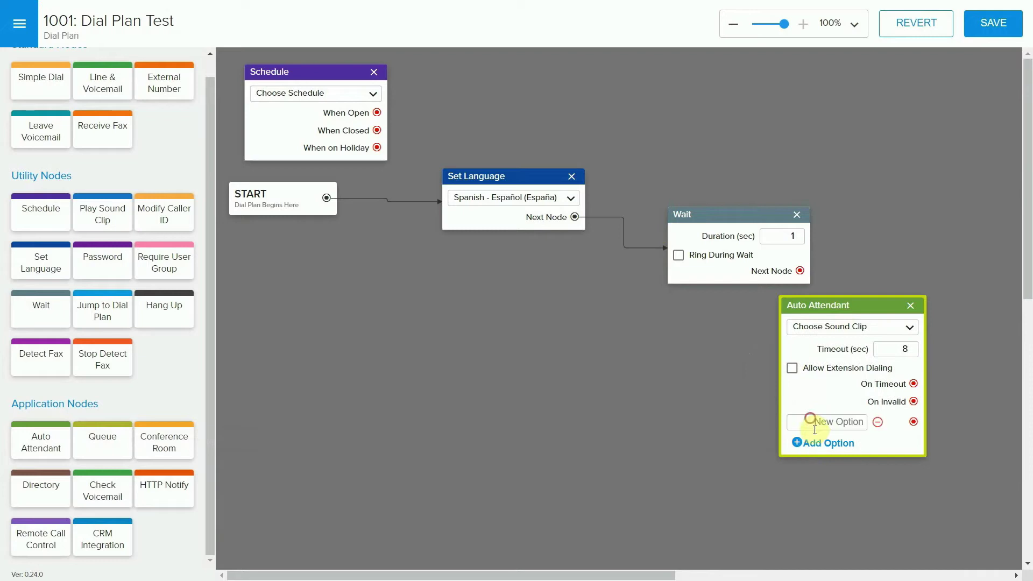
Delete the Auto Attendant, Wait and Set Language nodes, leaving Start and Schedule.
click(912, 307)
click(797, 214)
click(571, 176)
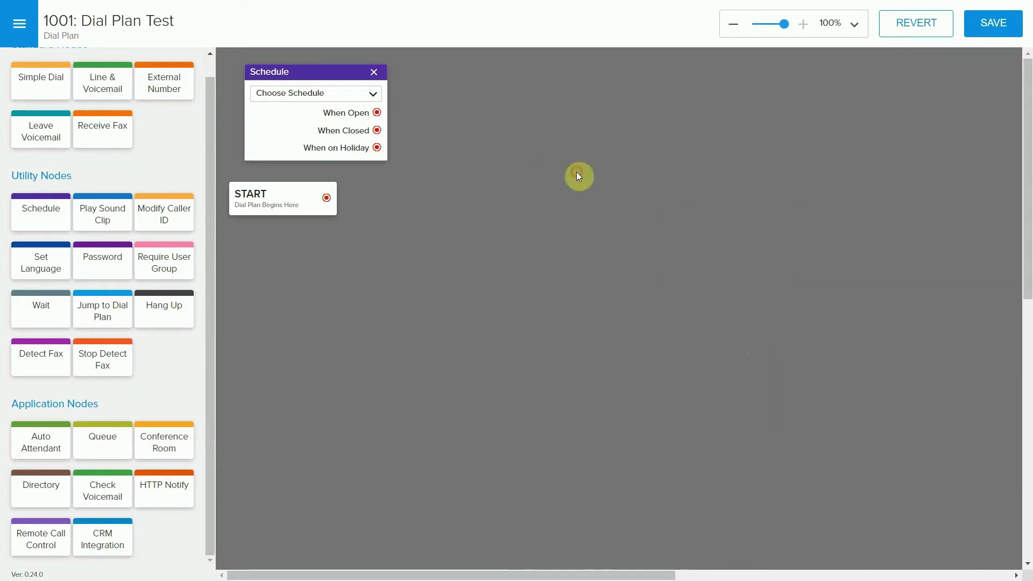
Delete the Schedule node and start the dial plan from the Simple Auto Attendant template.
click(374, 73)
click(581, 300)
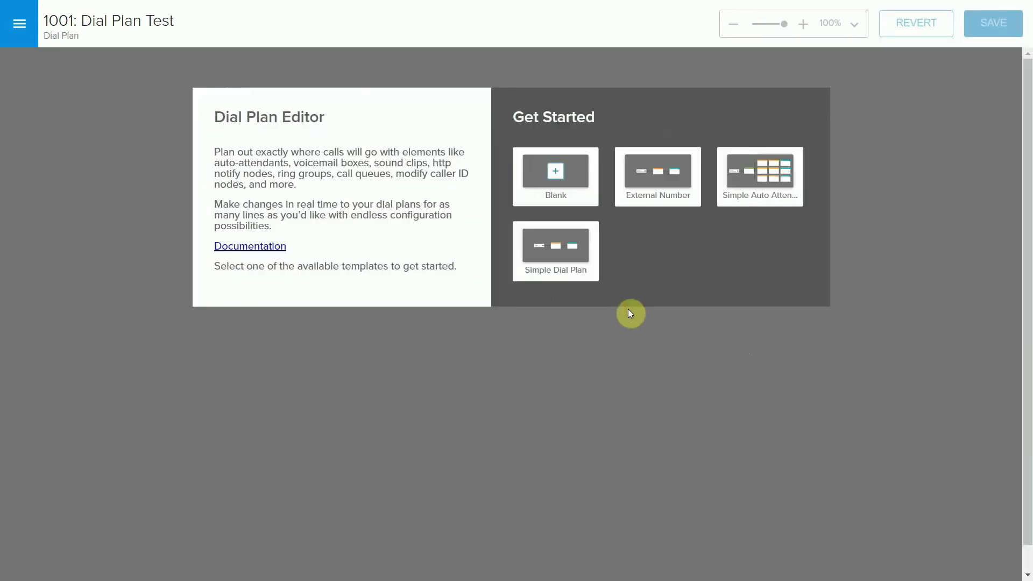
click(767, 178)
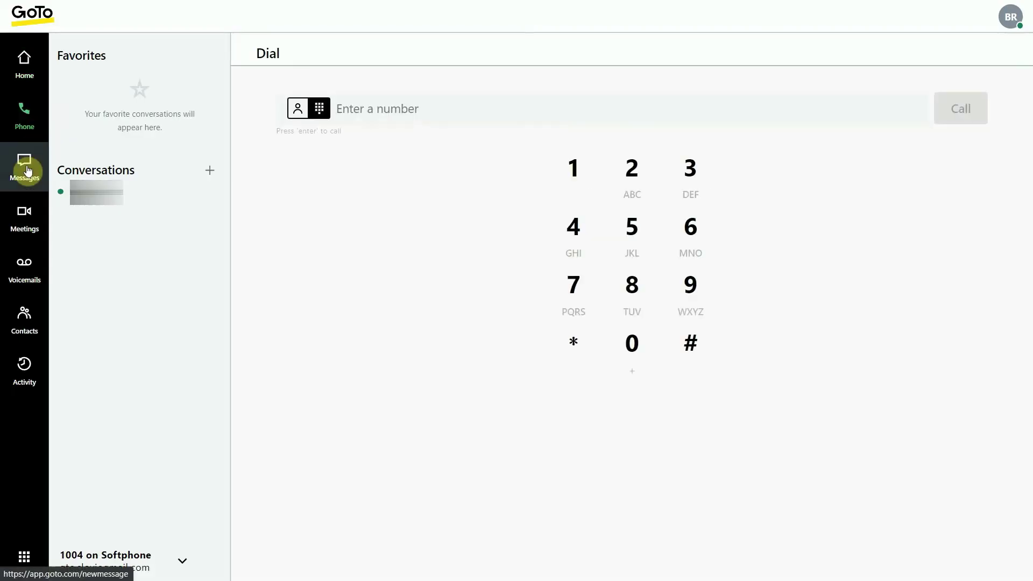
Create the personal meeting room and draft a one-time meeting titled 'Best Reviews Meeting'.
click(25, 218)
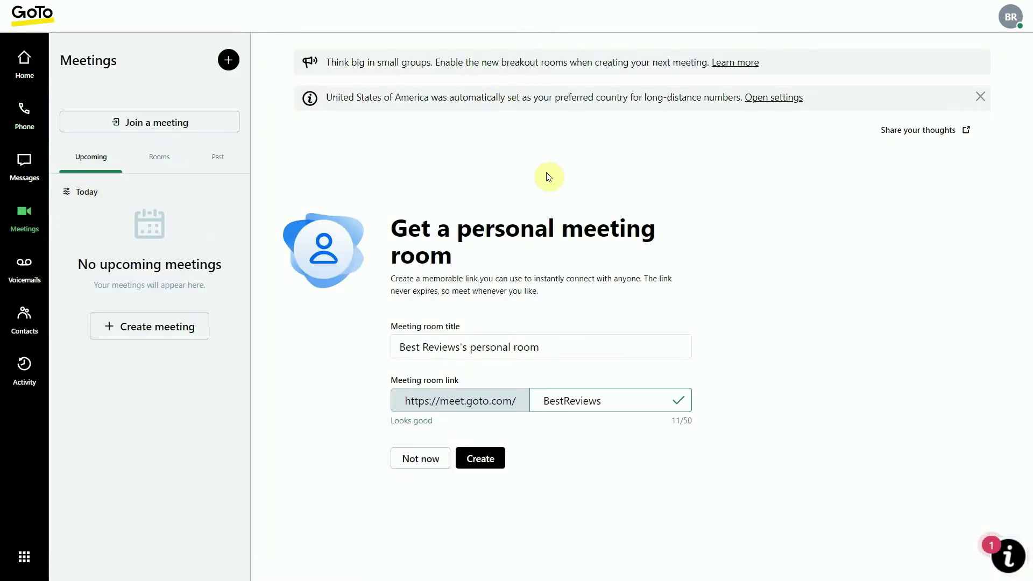
click(480, 461)
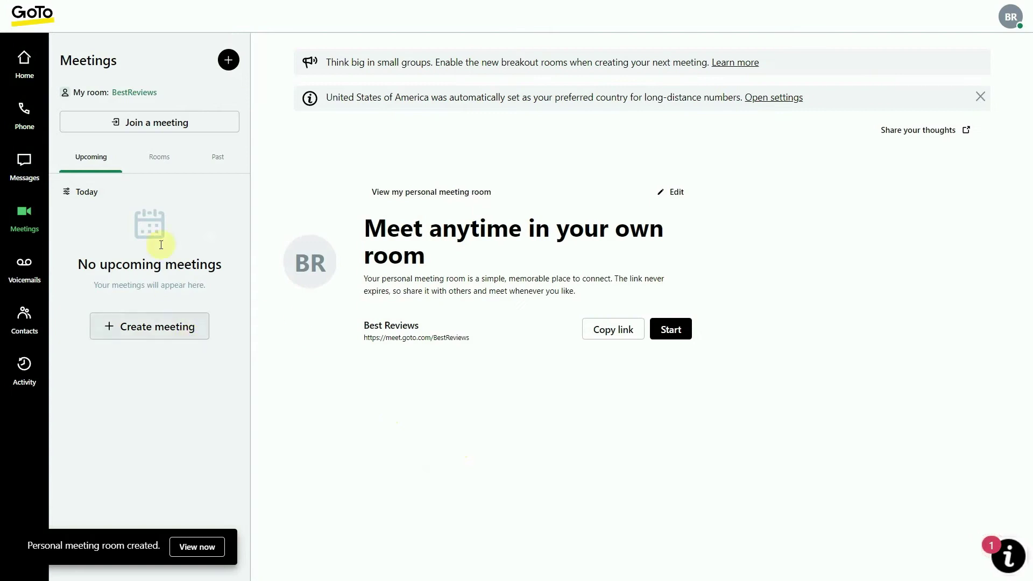
click(127, 329)
text(B)
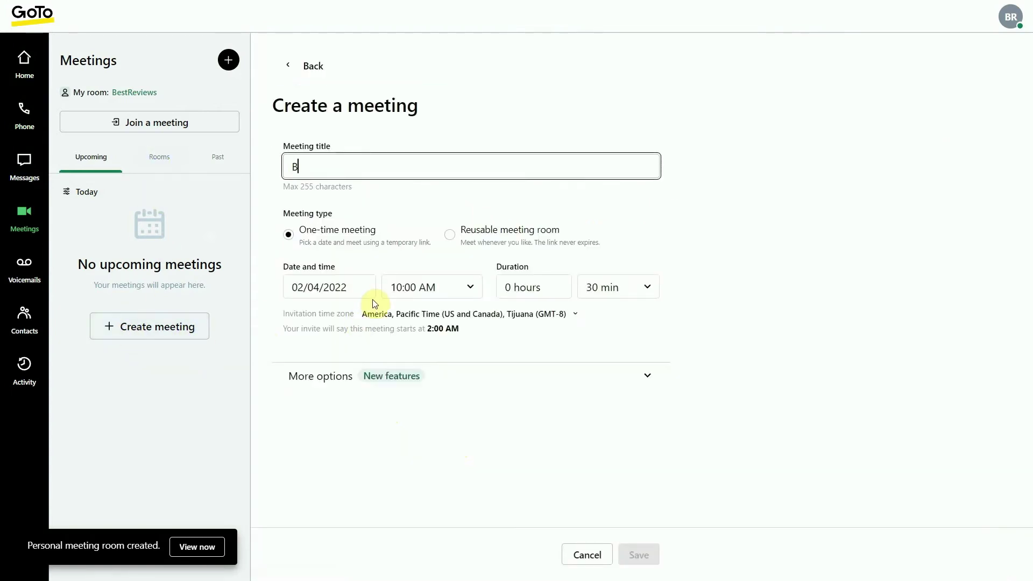
text(est Reviews Meeting)
click(484, 230)
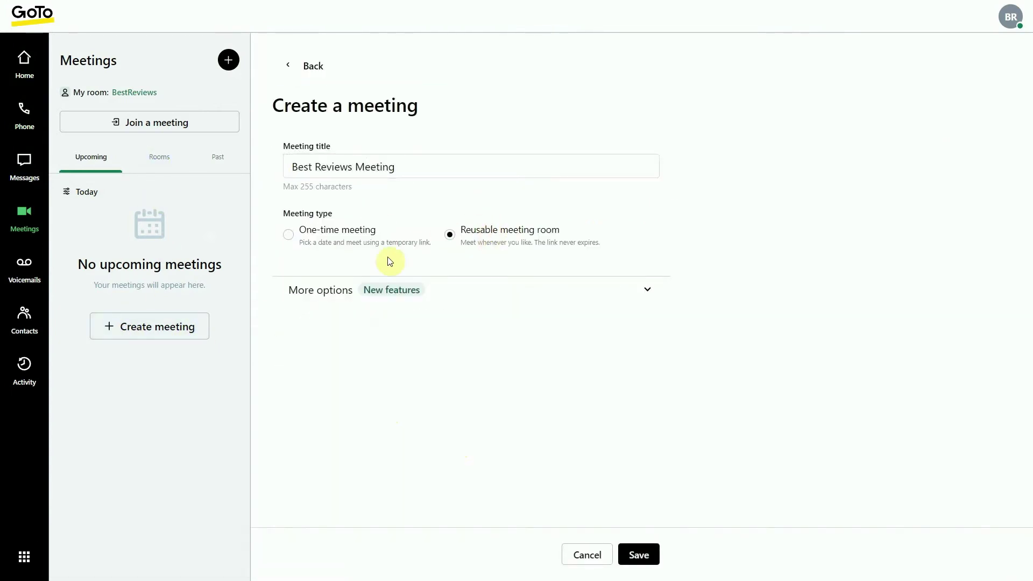
click(377, 240)
Expand the meeting's extra options and leave breakout rooms turned off.
click(576, 377)
scroll(729, 328, down, 3)
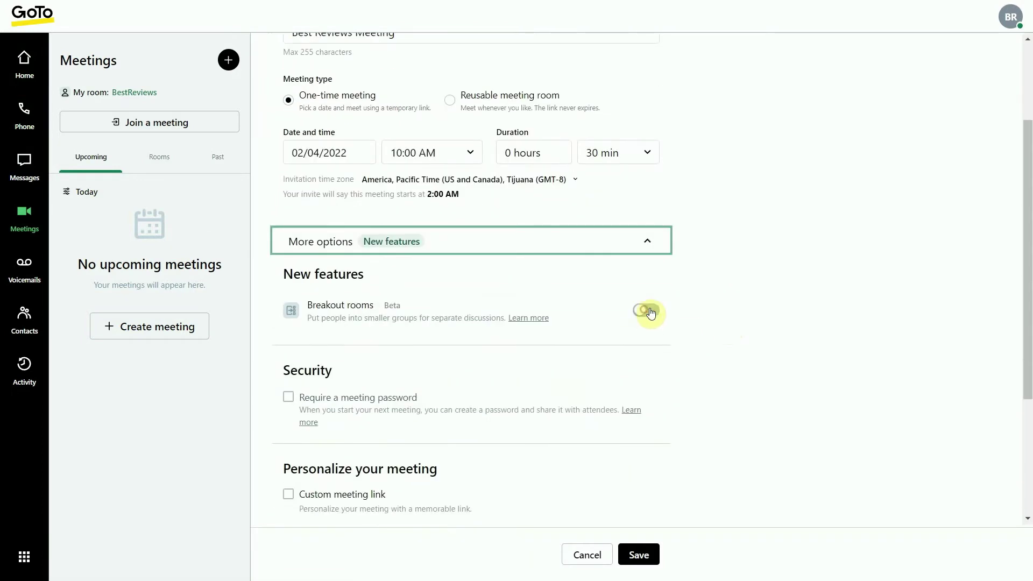
click(647, 309)
click(535, 401)
scroll(745, 312, down, 4)
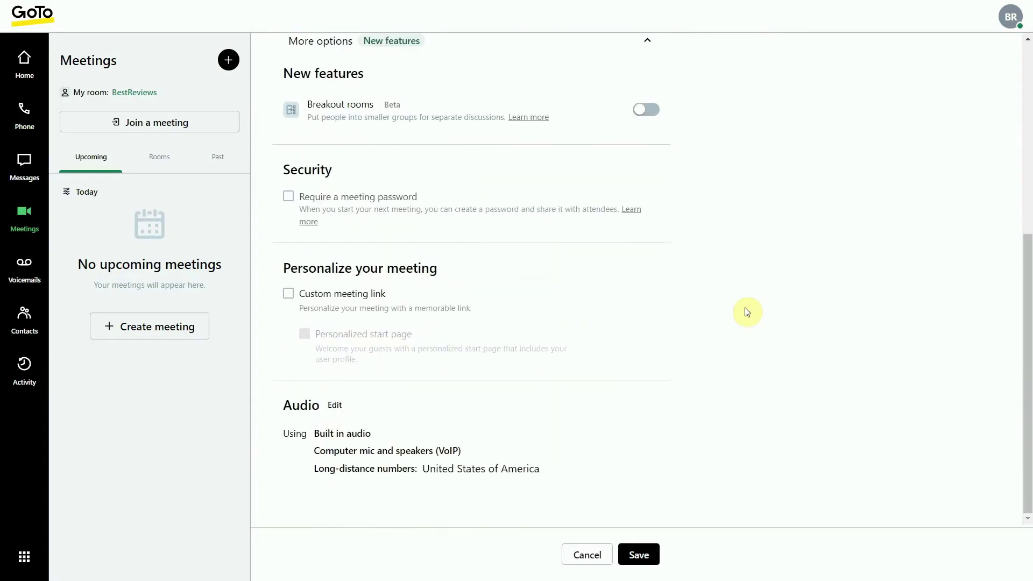
Send the contact 'Have you started that project we discussed yesterday?' plus a grinning emoji.
click(35, 172)
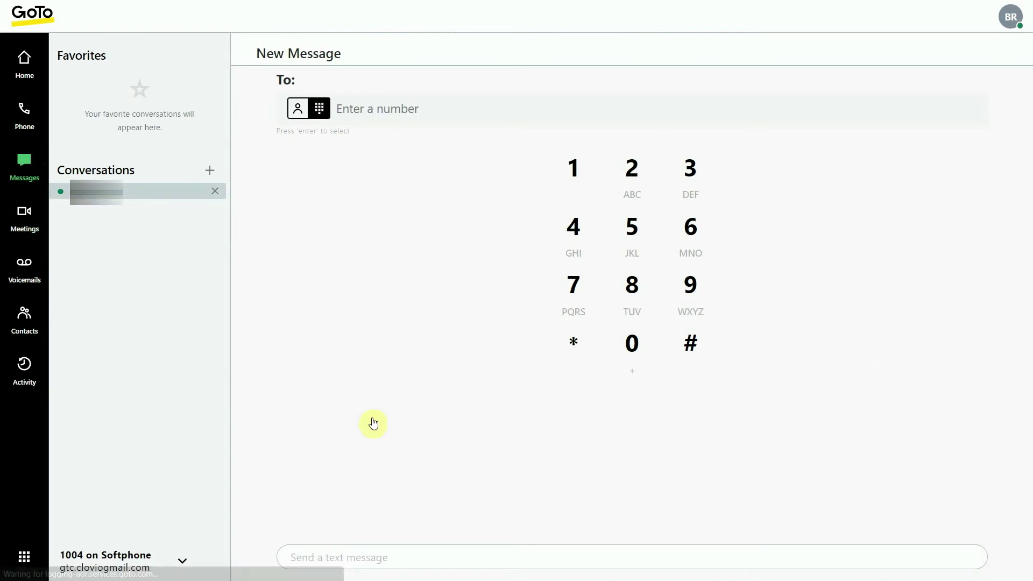
click(358, 556)
text(Have you sta)
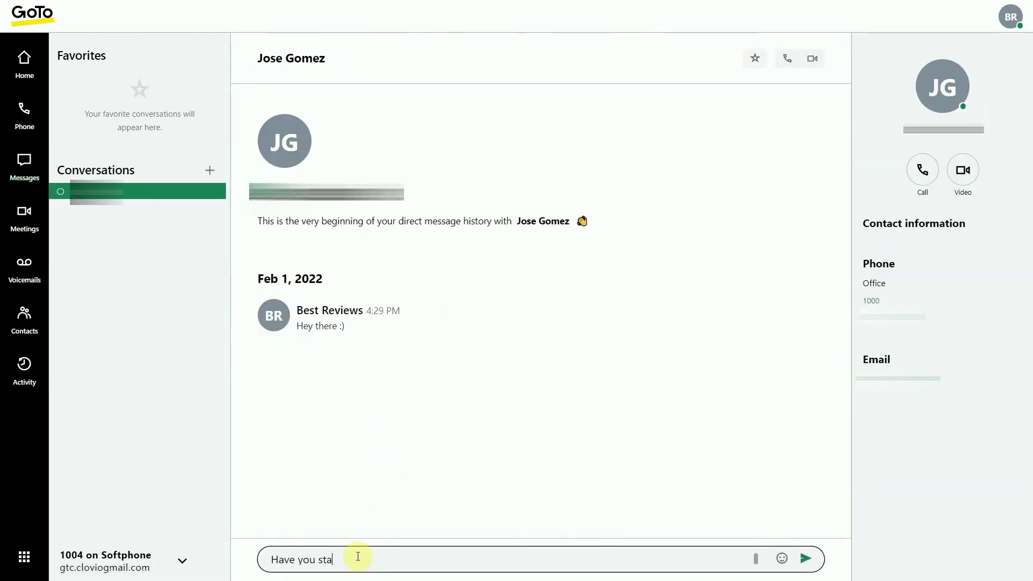
text(rted that project we discussed)
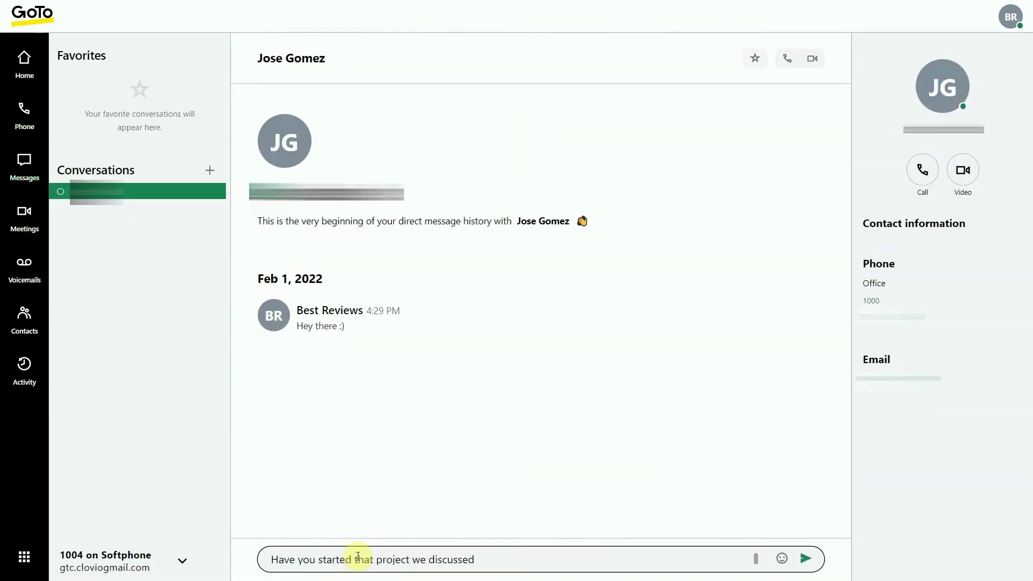
text( yesterday?)
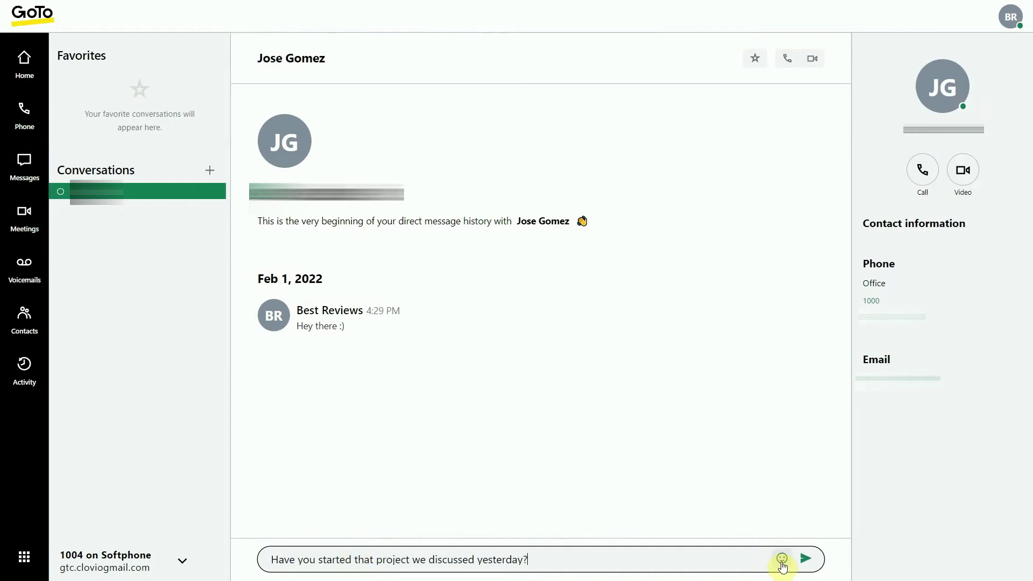
click(782, 558)
click(655, 392)
key(Return)
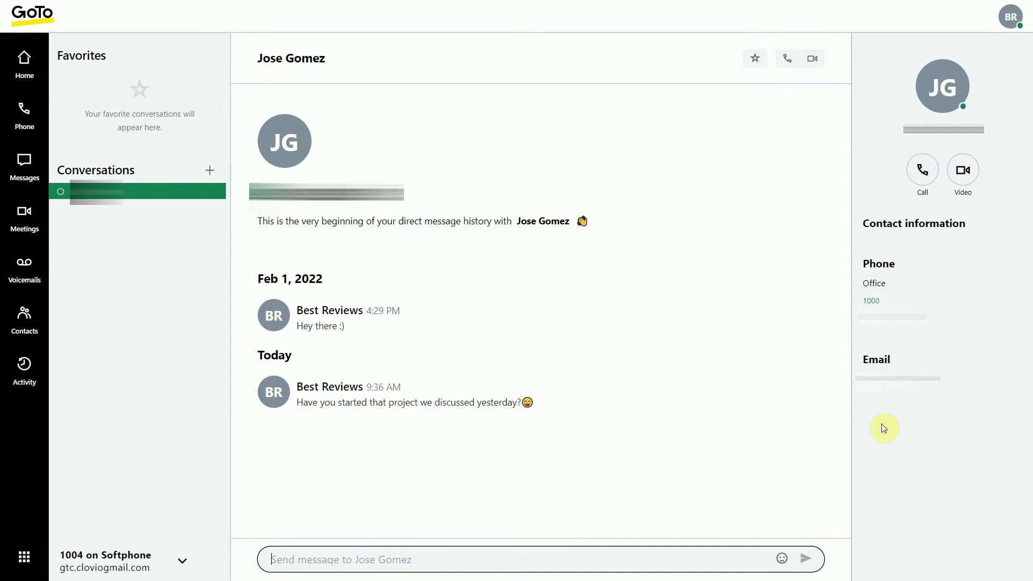
scroll(780, 176, down, 3)
scroll(780, 176, down, 5)
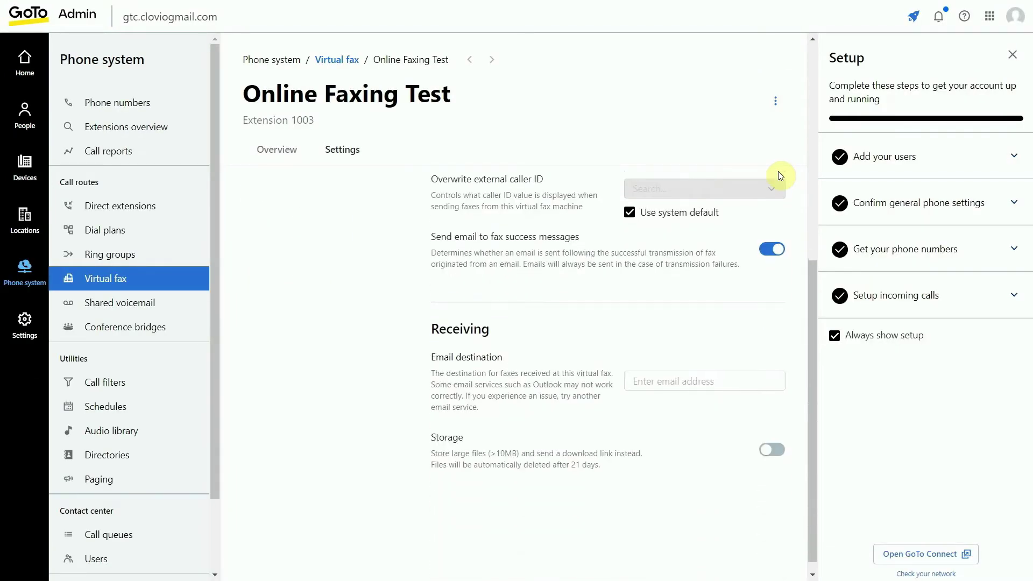
scroll(778, 171, down, 1)
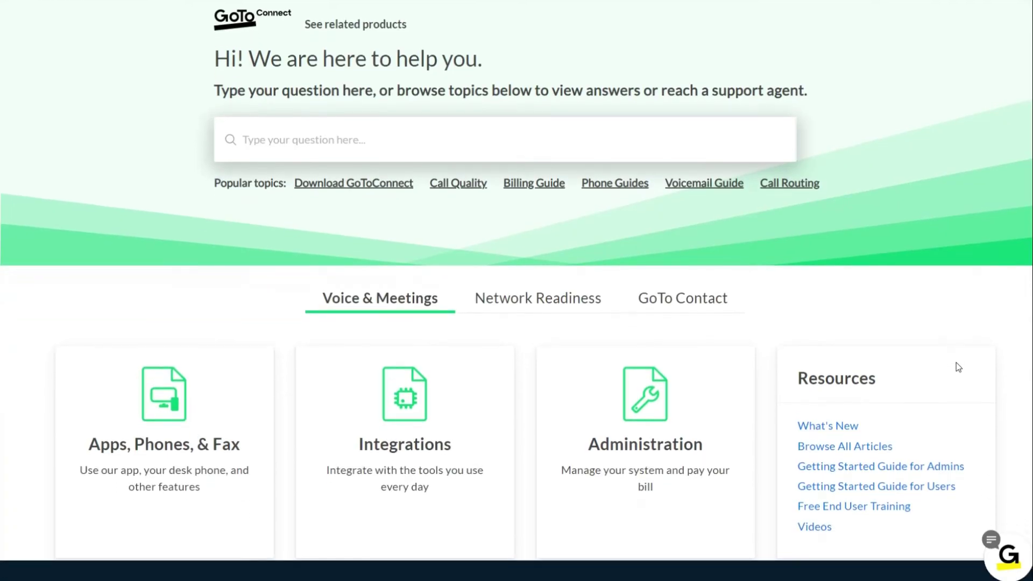
Show the Network Readiness help topics, then the GoTo Contact help categories.
click(495, 292)
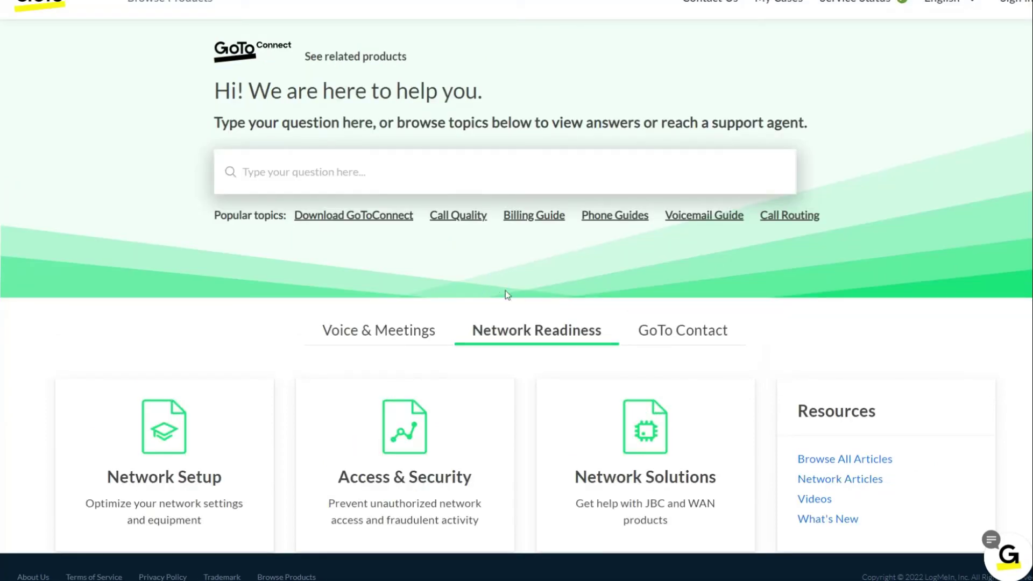
click(661, 335)
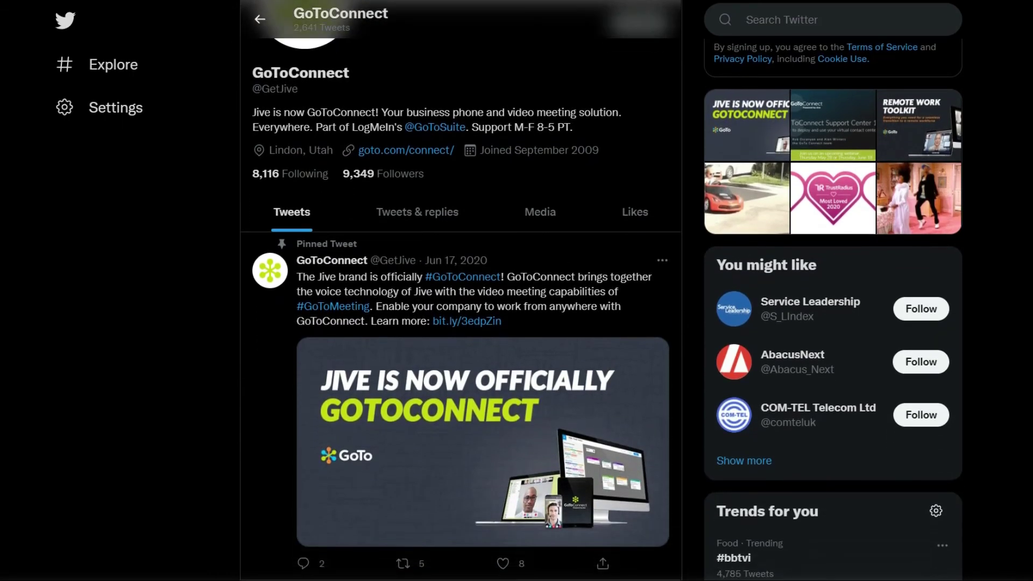
scroll(461, 290, down, 4)
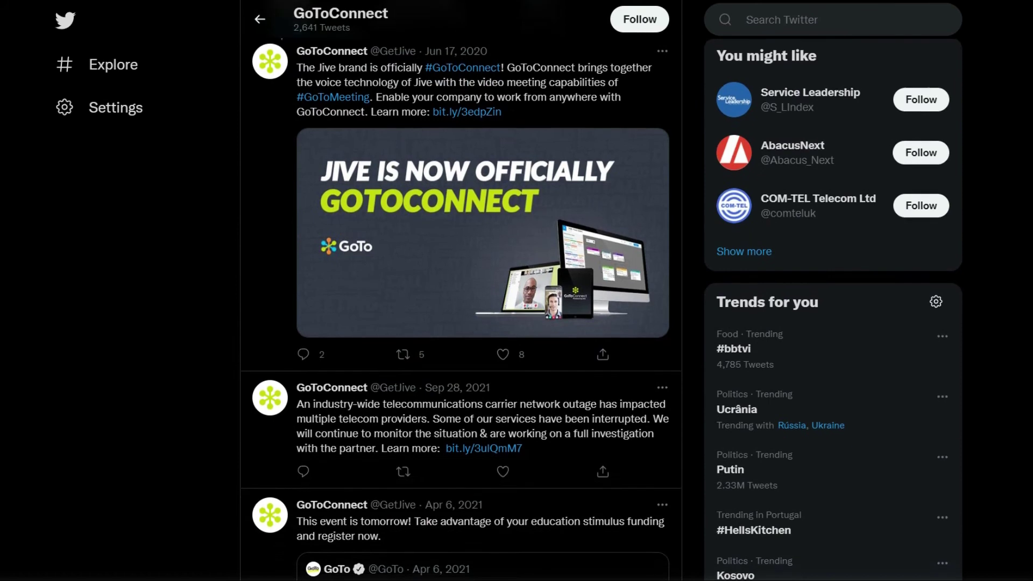
scroll(460, 290, down, 5)
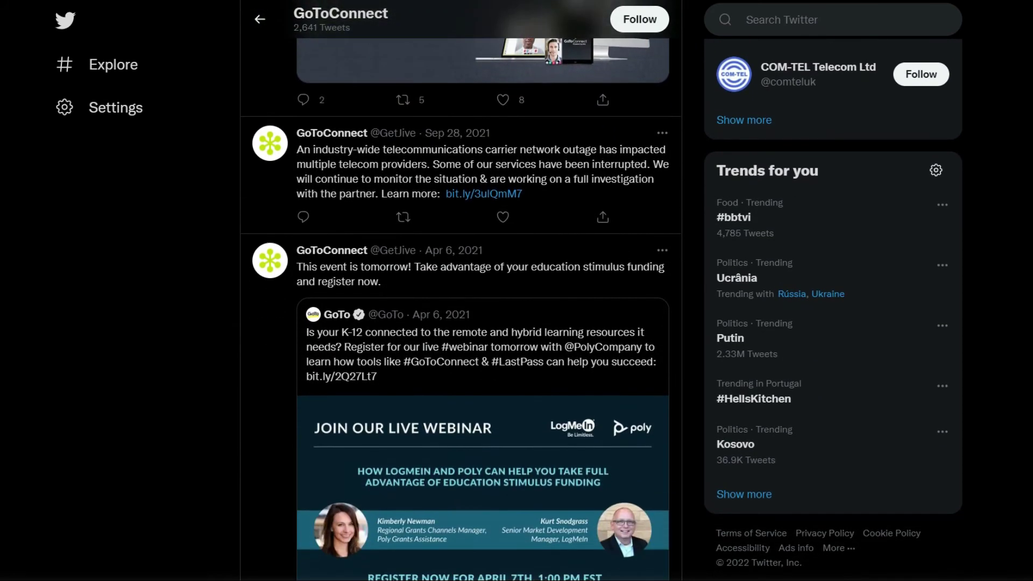
scroll(460, 290, down, 2)
scroll(460, 291, down, 4)
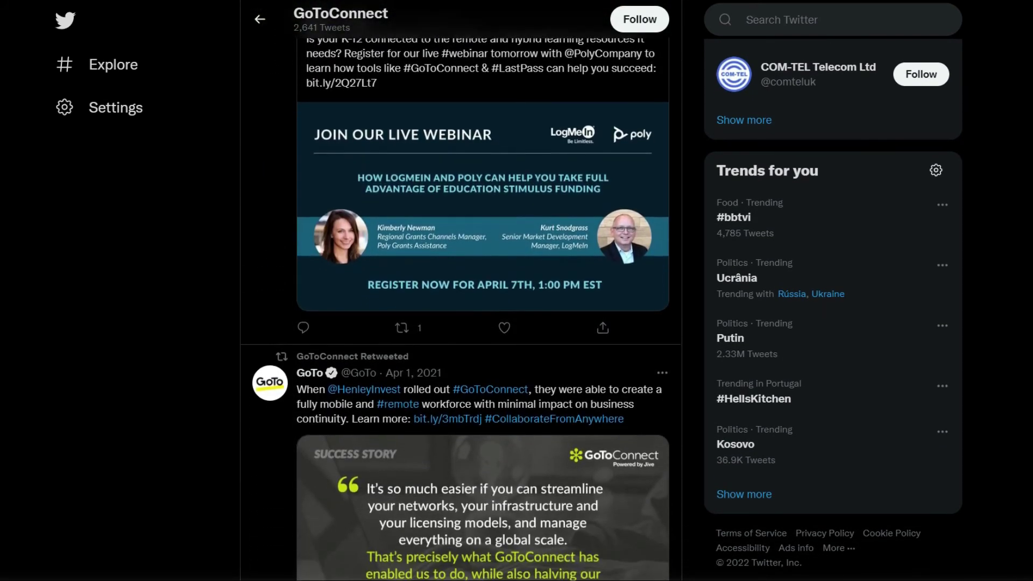
scroll(461, 290, down, 2)
scroll(461, 290, down, 1)
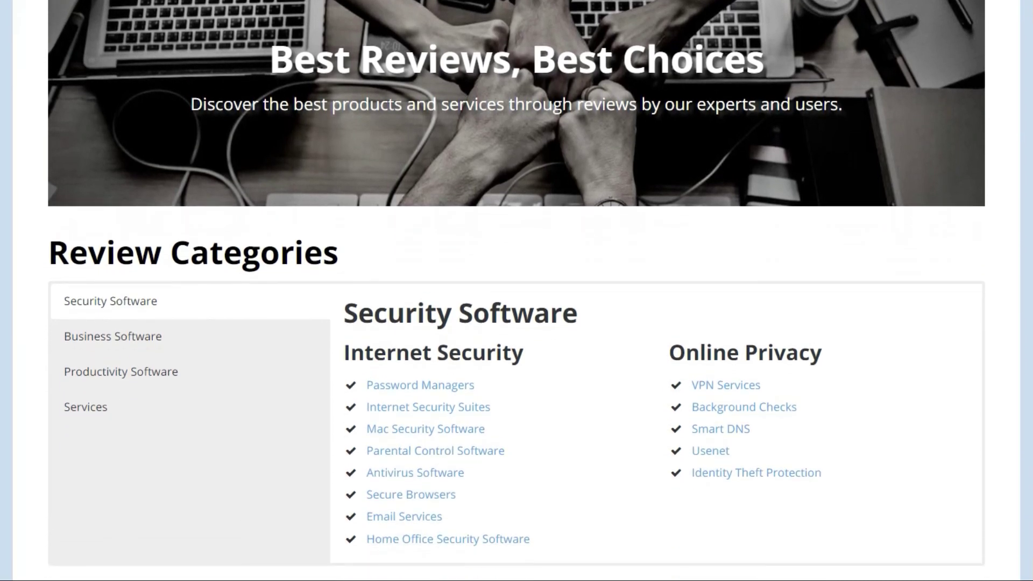
Expand Business Software under Review Categories and open the Virtual Phone Systems reviews page.
click(238, 326)
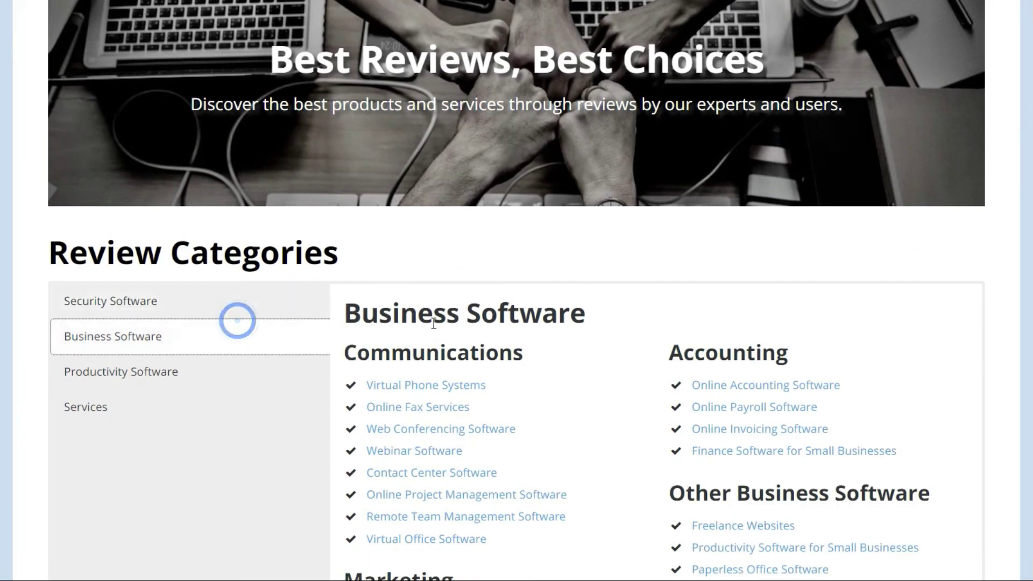
click(455, 389)
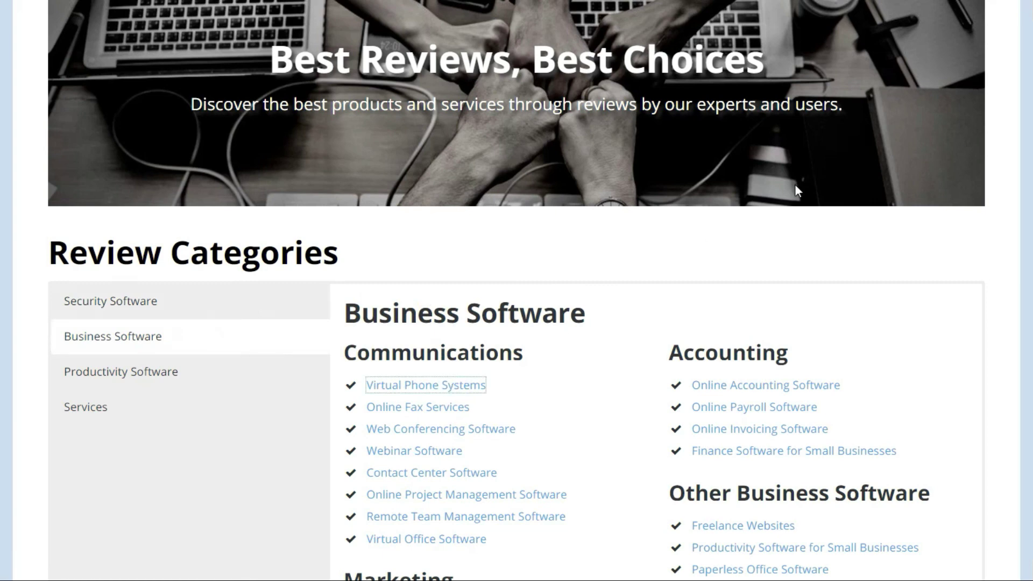